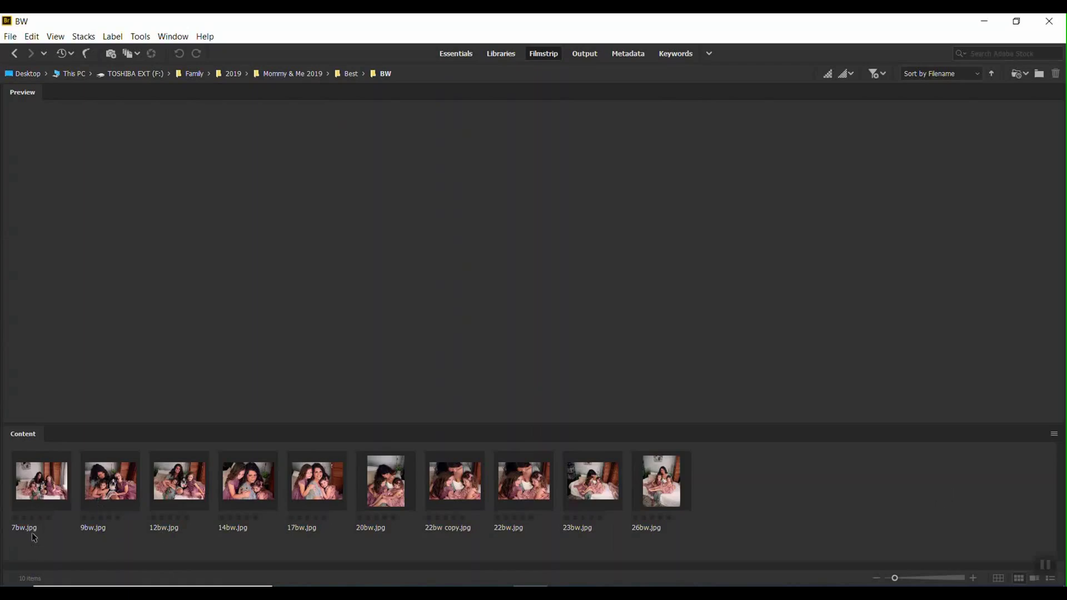
pyautogui.click(63, 460)
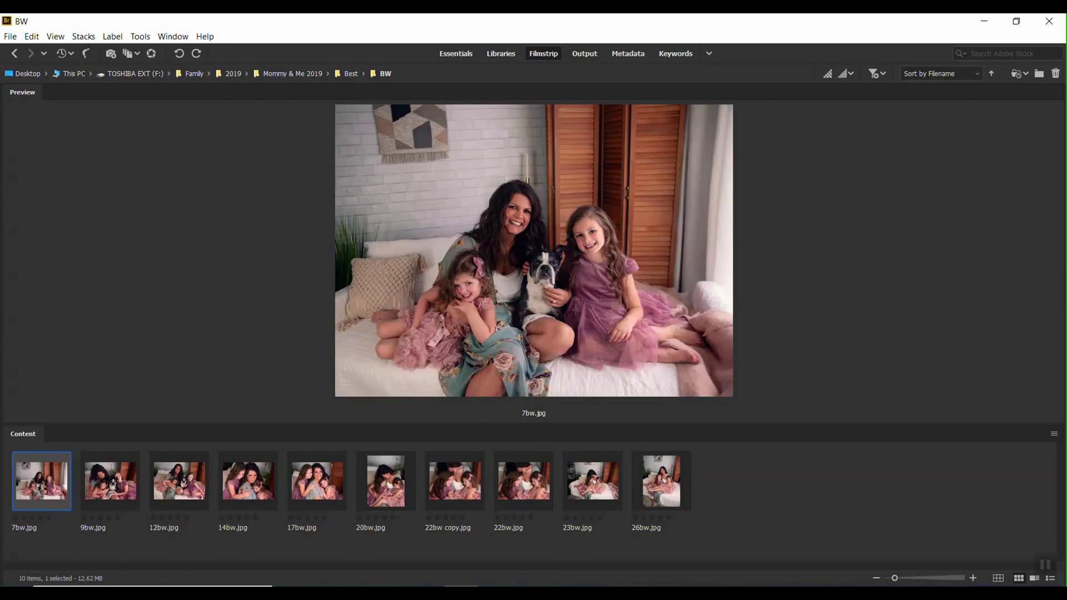
pyautogui.click(832, 481)
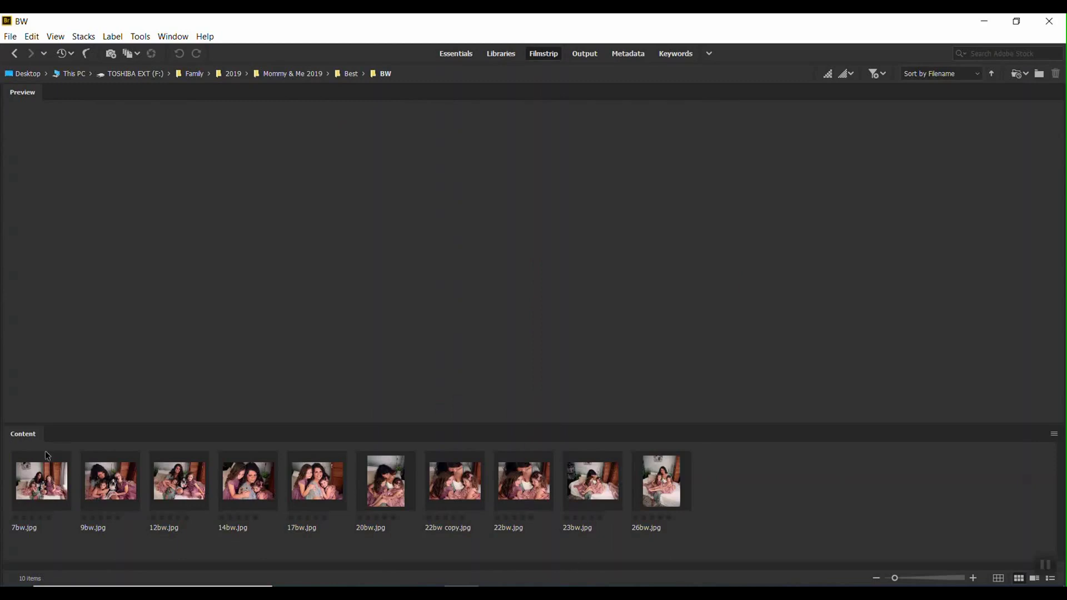
# - Open 7bw.jpg in Photoshop, then close it so only the Home screen with recent files remains
pyautogui.doubleClick(43, 479)
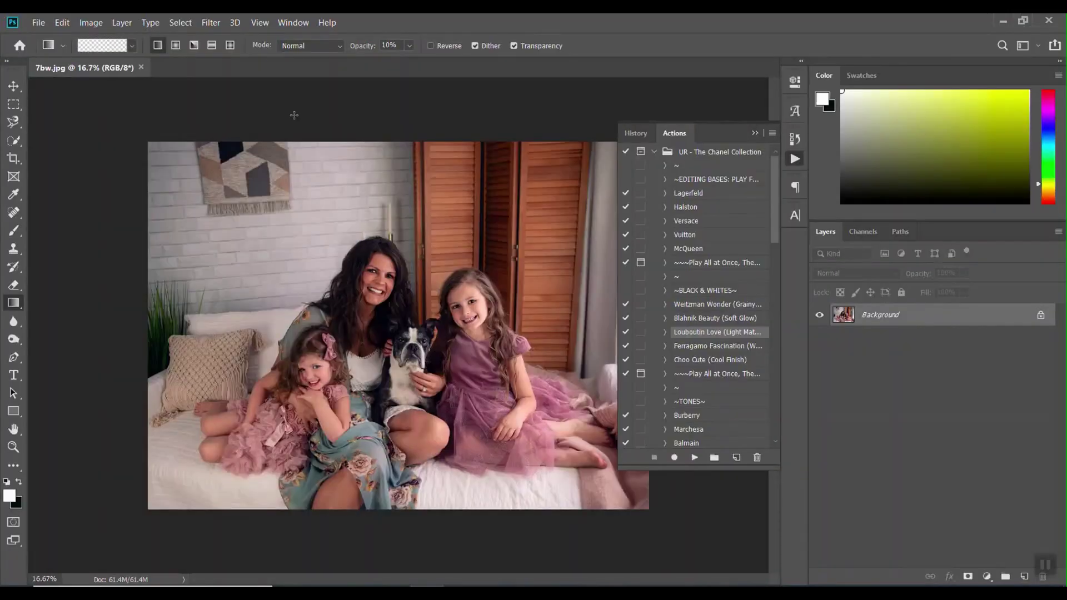
pyautogui.click(141, 68)
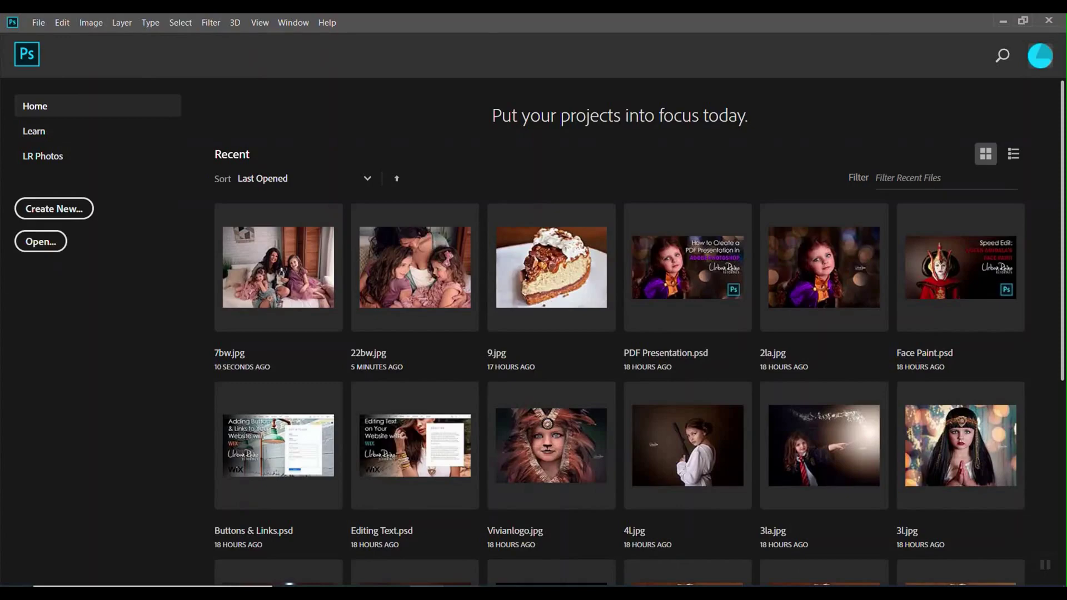
pyautogui.hotkey('alt', 'Tab')
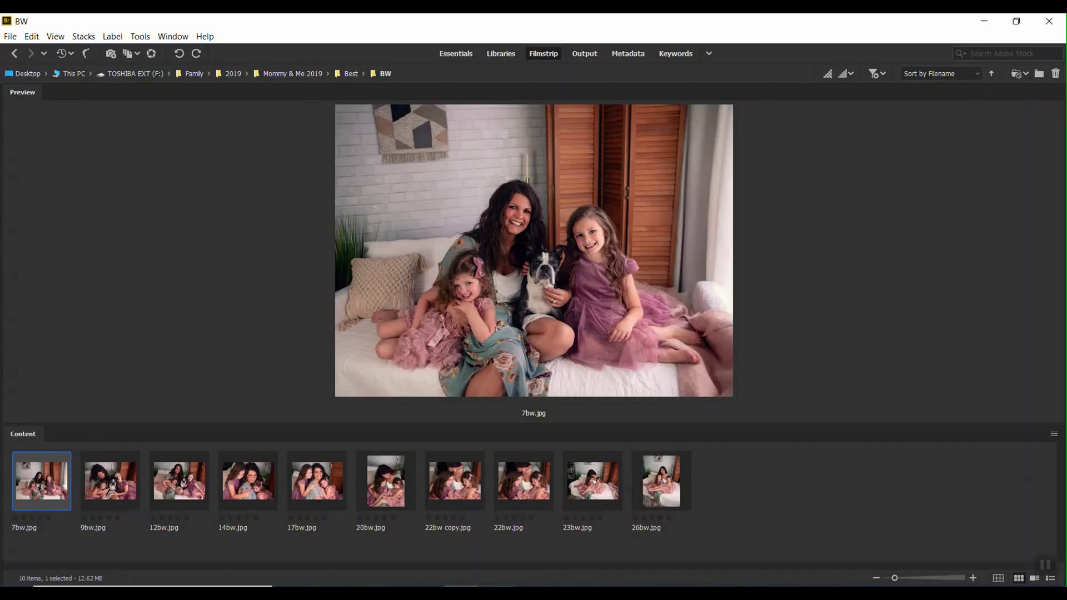
pyautogui.hotkey('alt', 'Tab')
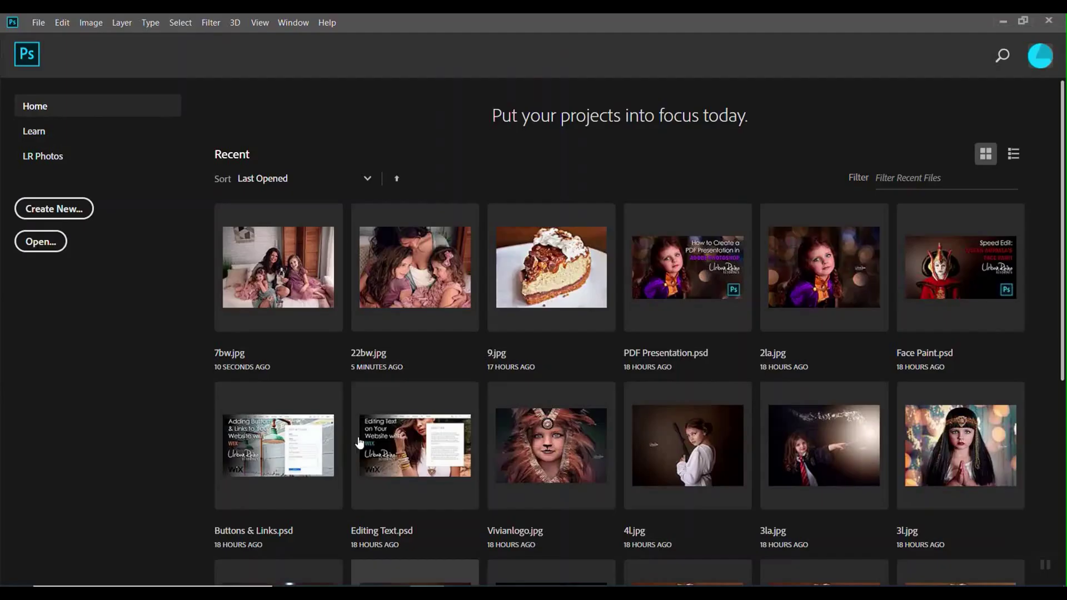
pyautogui.click(38, 23)
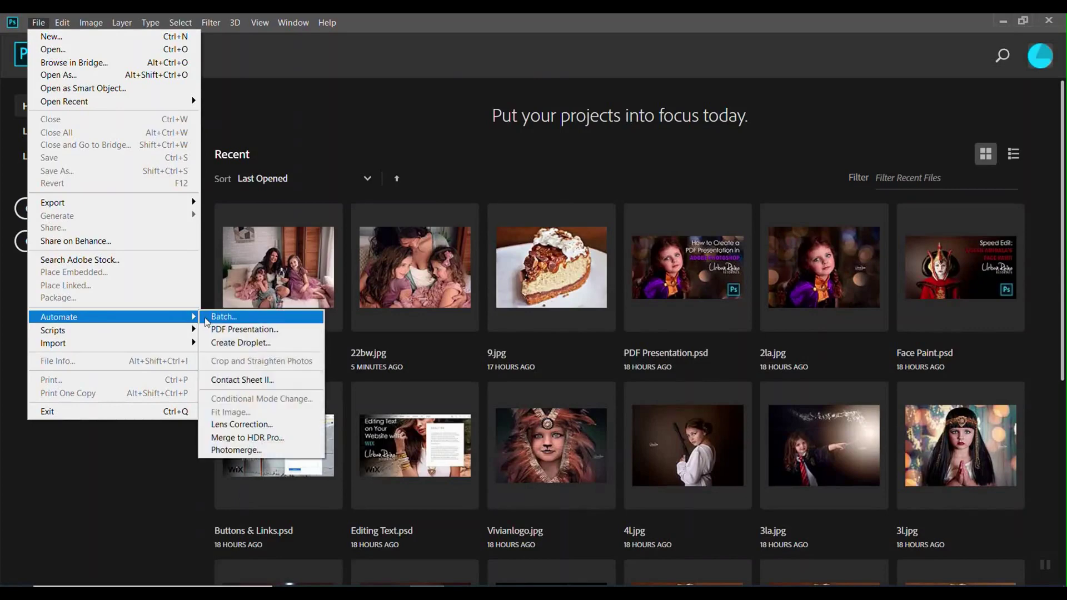
# - Set up File > Automate > Batch with set UR - The Chanel Collection, action Louboutin Love (Light Matte), and source Folder
pyautogui.click(218, 314)
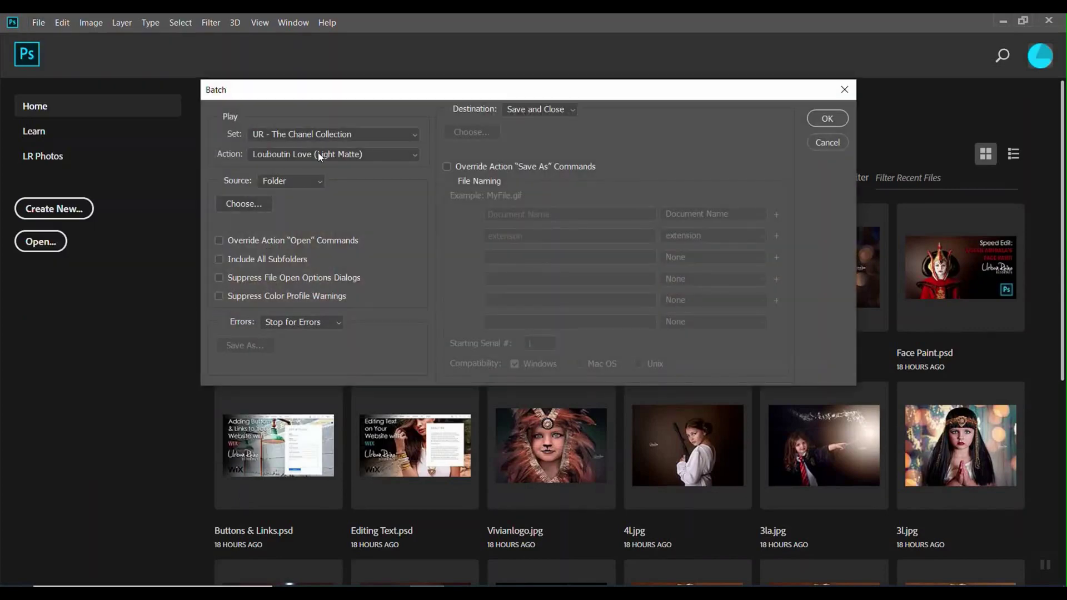
pyautogui.click(329, 135)
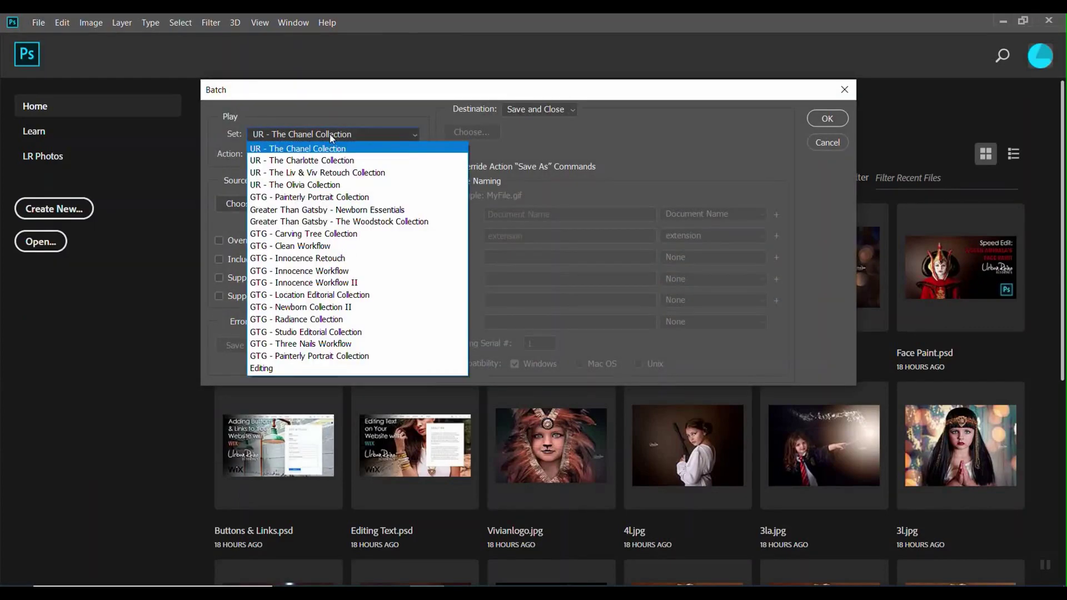
pyautogui.click(329, 134)
pyautogui.click(331, 155)
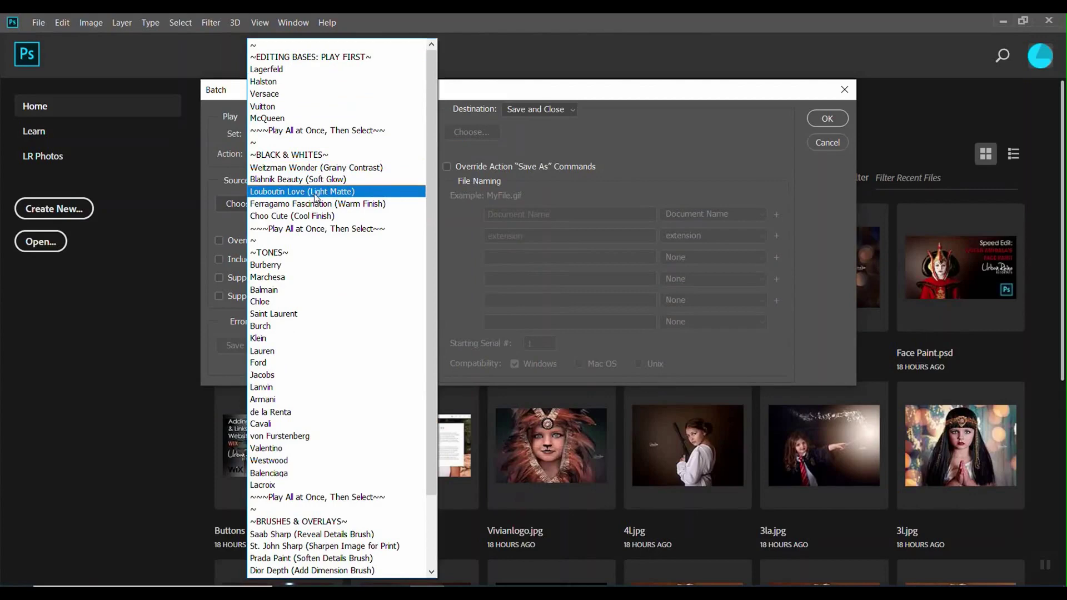
pyautogui.click(345, 192)
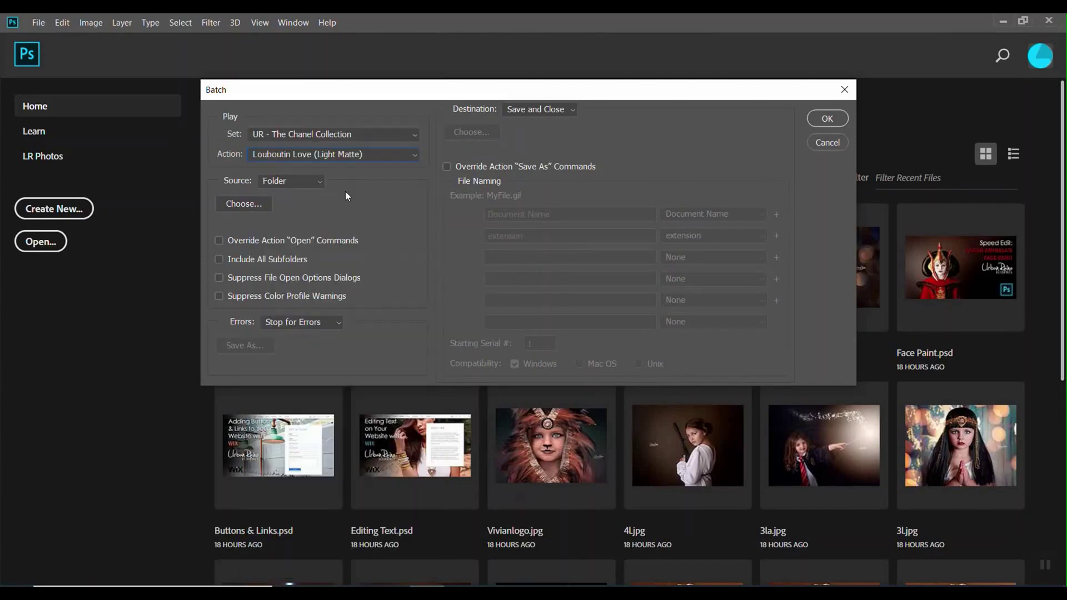
pyautogui.click(298, 183)
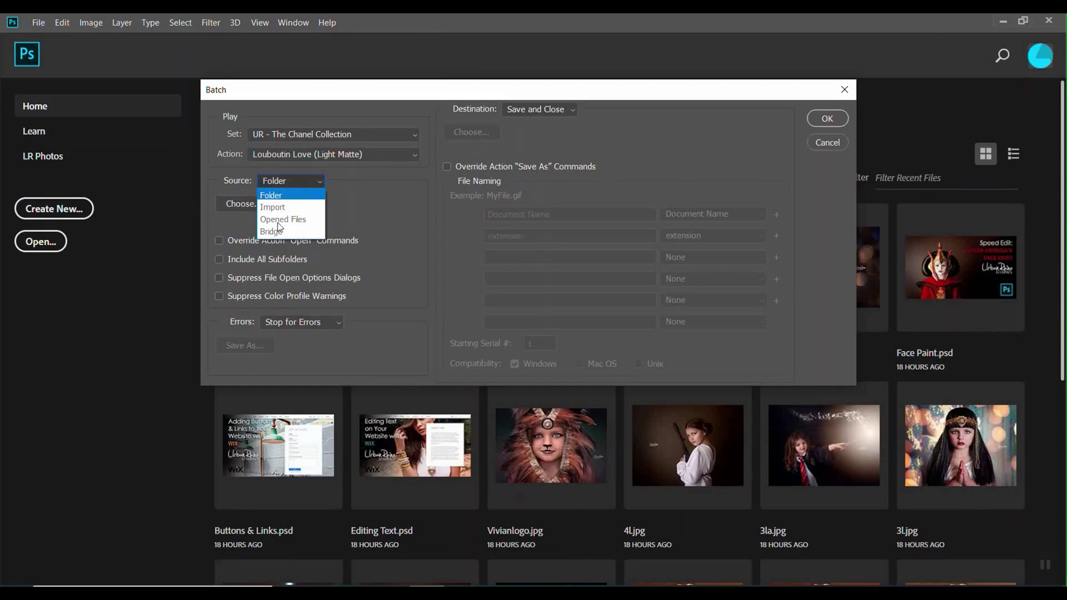
pyautogui.click(295, 184)
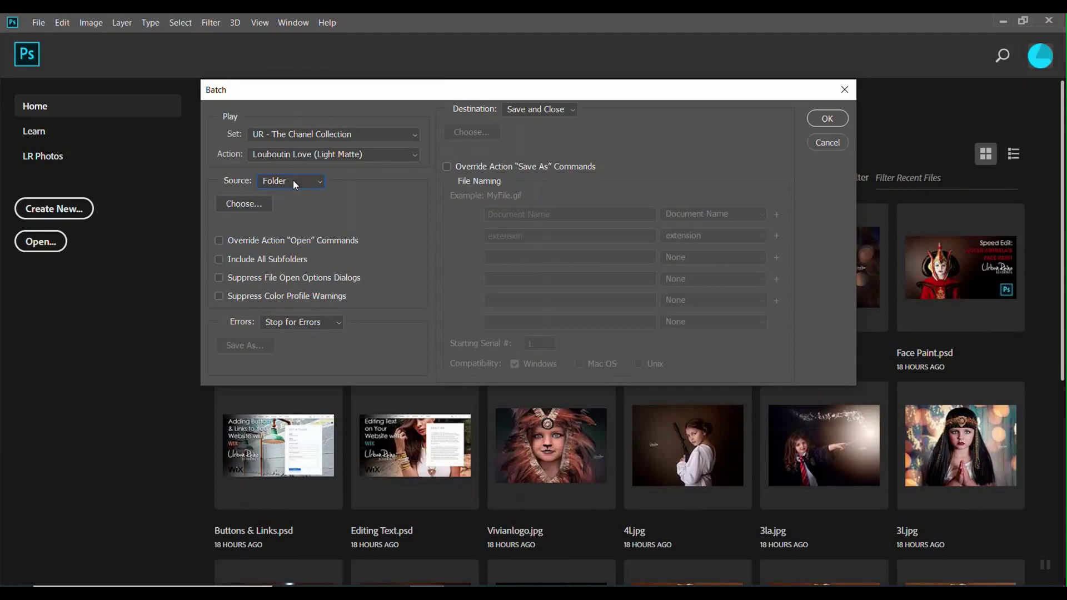
# - Choose F:\Family\2019\Mommy & Me 2019\Best\BW as the batch source folder
pyautogui.click(259, 203)
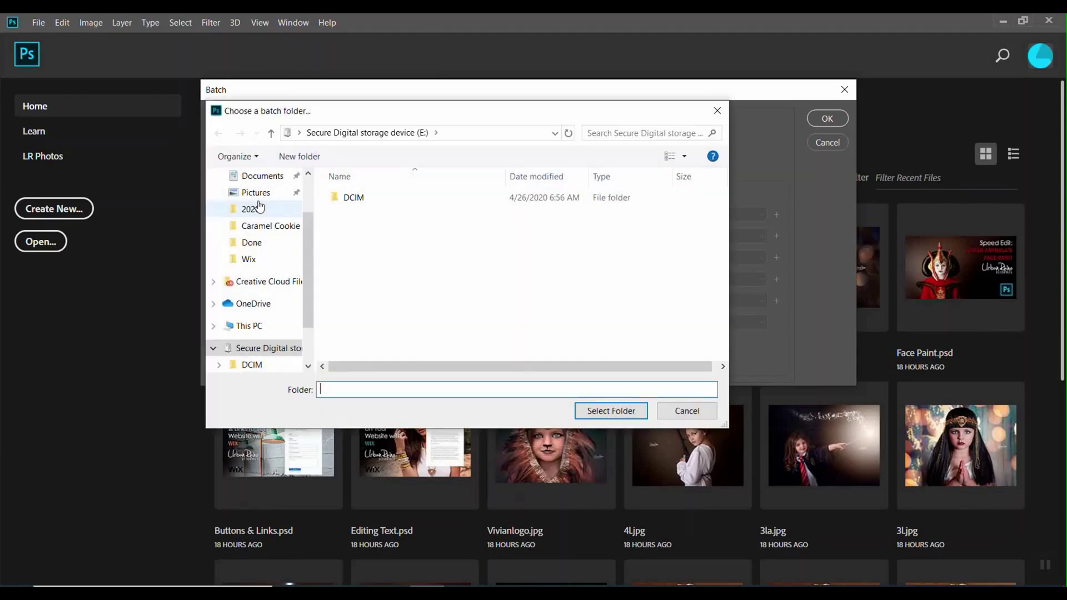
pyautogui.click(253, 353)
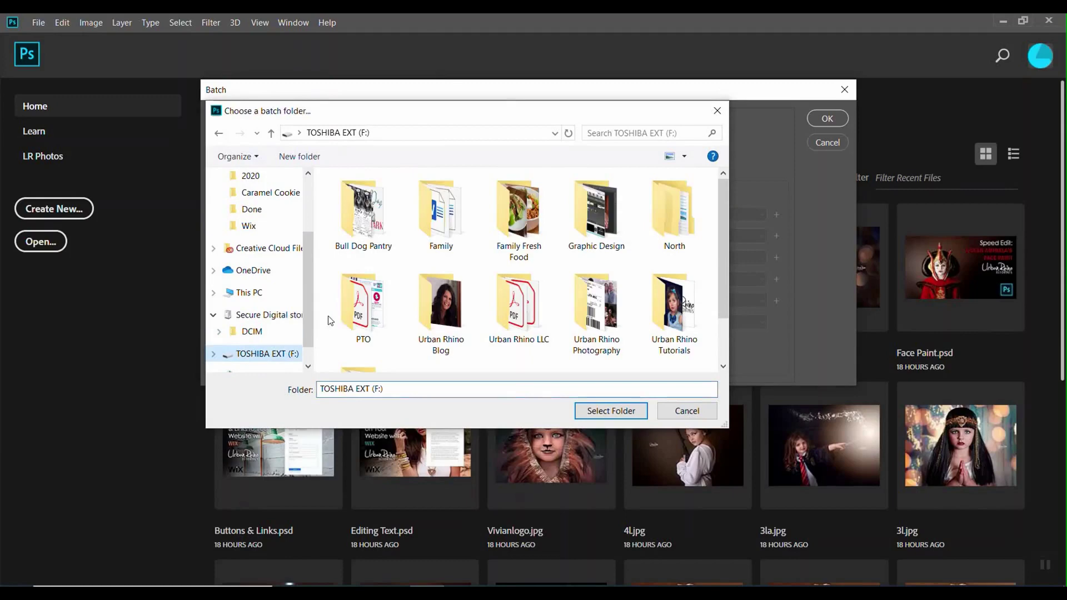
pyautogui.doubleClick(432, 221)
pyautogui.doubleClick(364, 242)
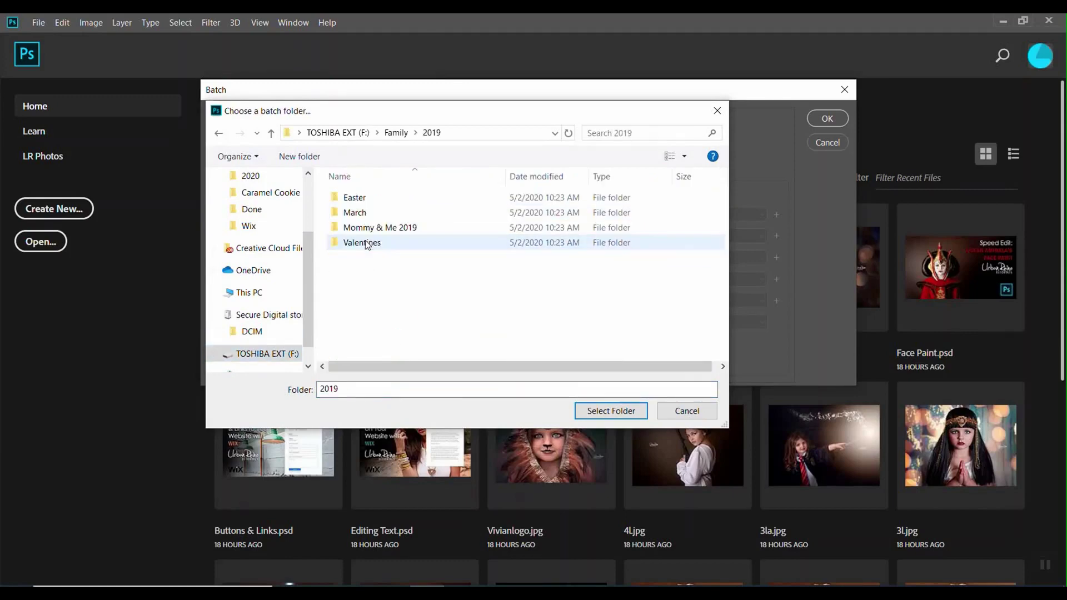
pyautogui.doubleClick(370, 228)
pyautogui.doubleClick(350, 197)
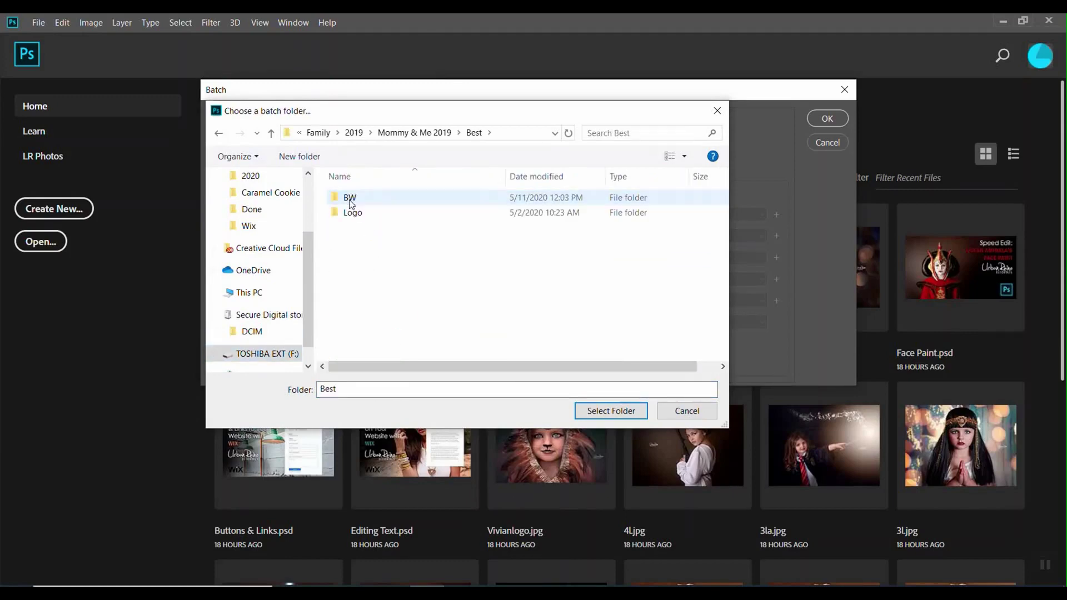
pyautogui.doubleClick(350, 199)
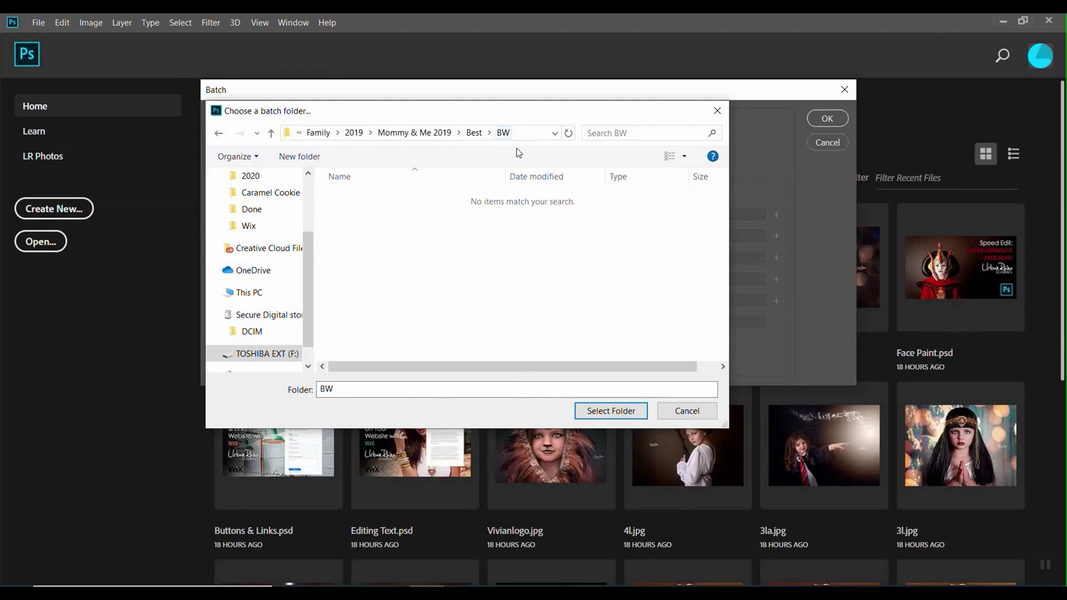
pyautogui.click(609, 410)
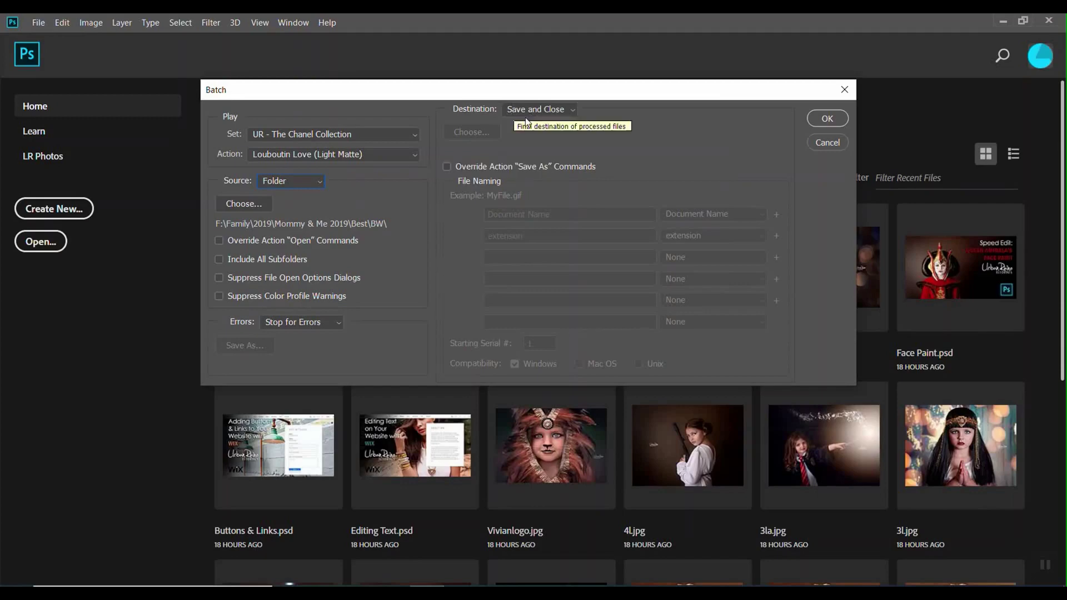
# - Keep Save and Close as the batch destination and start the batch run
pyautogui.click(549, 113)
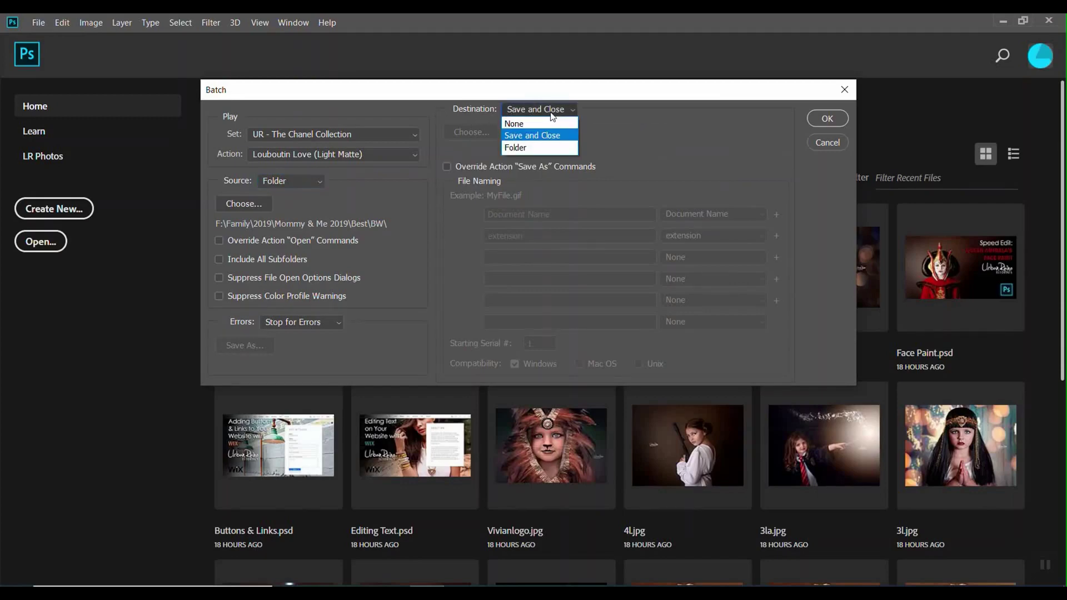
pyautogui.click(541, 141)
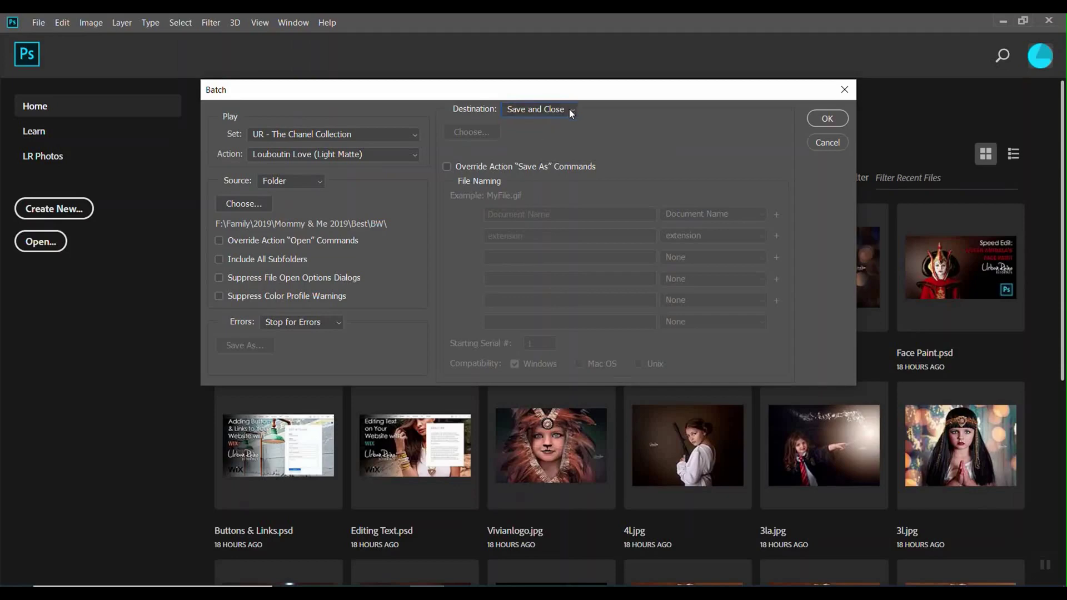
pyautogui.click(840, 120)
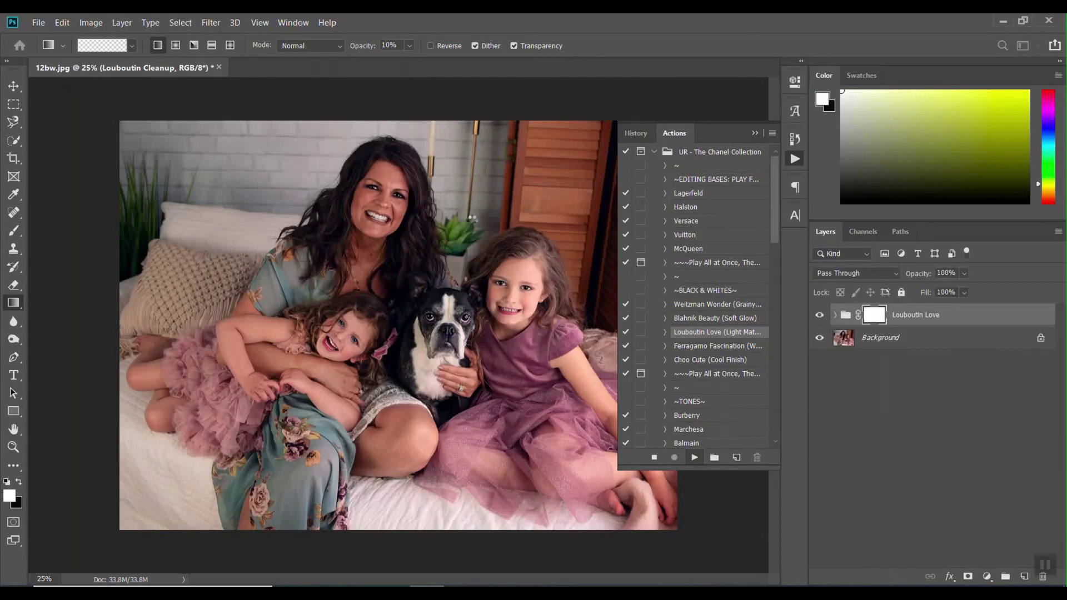
# - Save 12bw, 14bw, 17bw and 7bw as PSDs, keeping Maximize Compatibility checked for each
pyautogui.hotkey('ctrl', 'shift', 's')
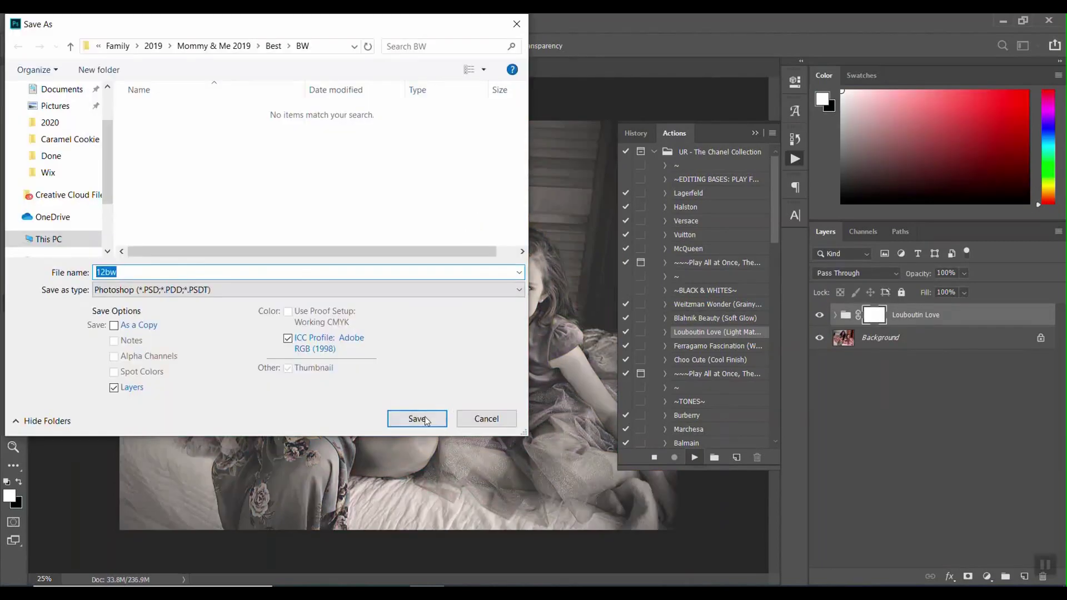
pyautogui.click(417, 419)
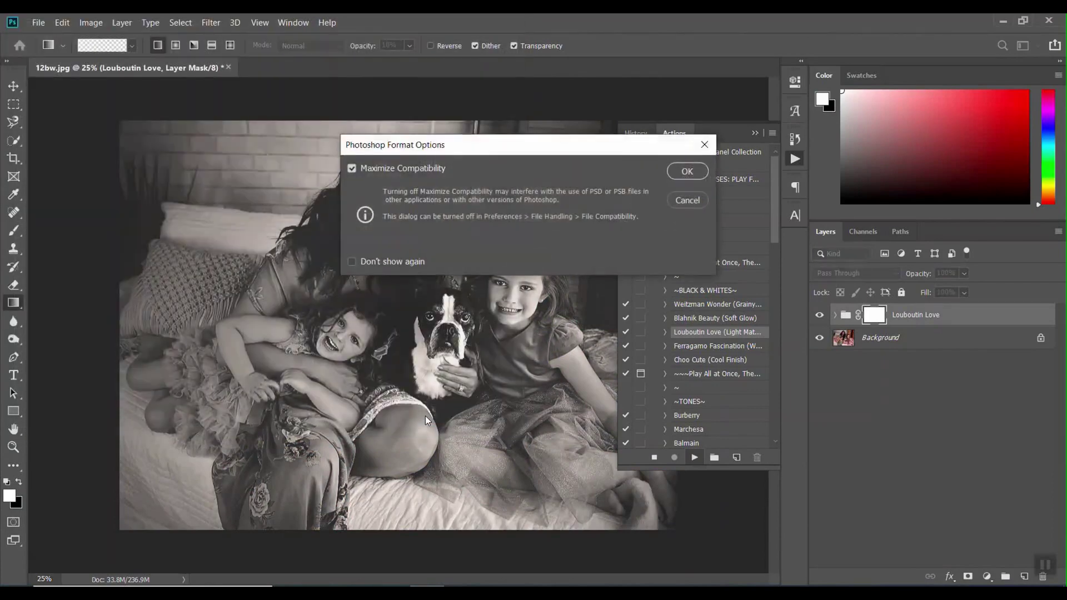
pyautogui.click(671, 175)
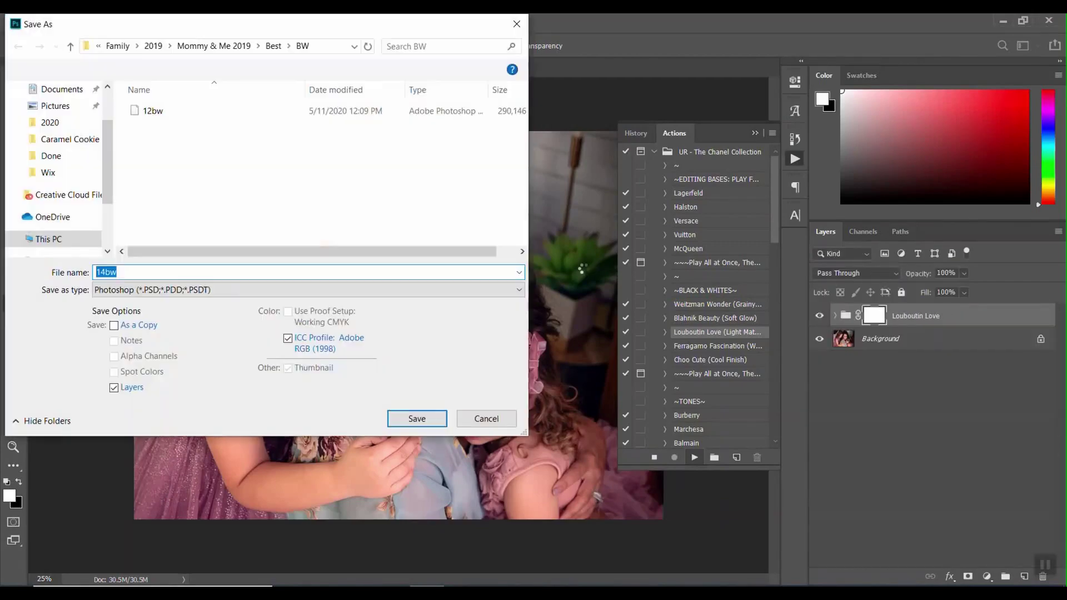
pyautogui.click(432, 422)
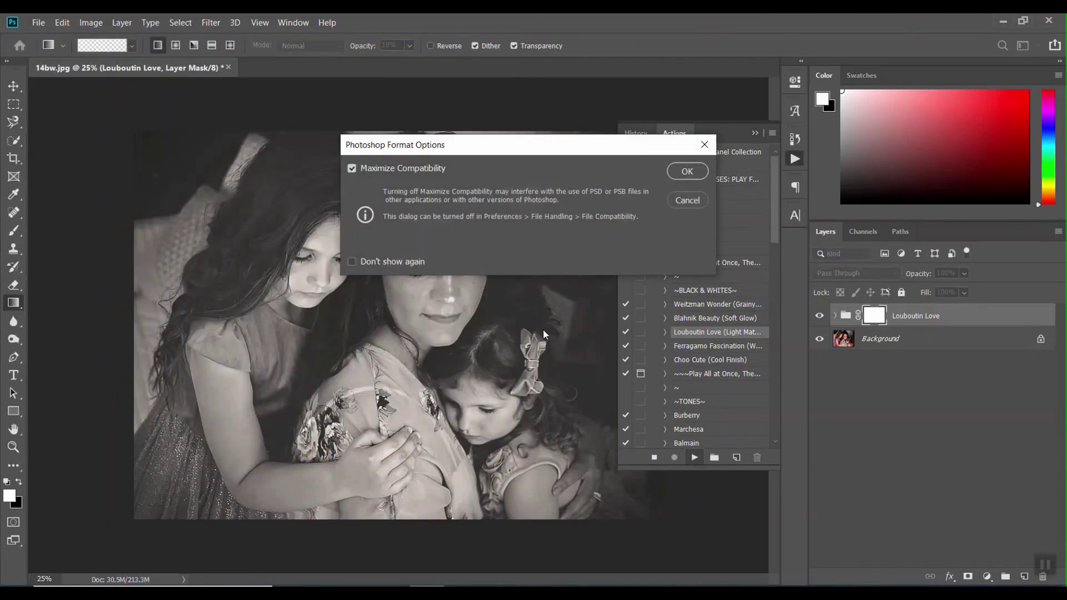
pyautogui.click(688, 172)
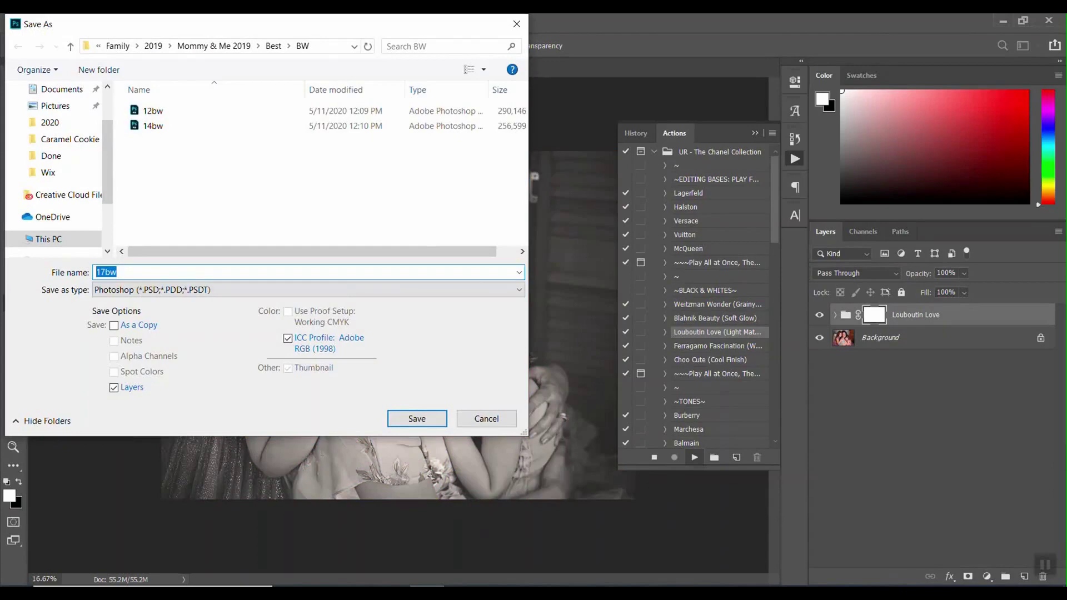
pyautogui.click(417, 419)
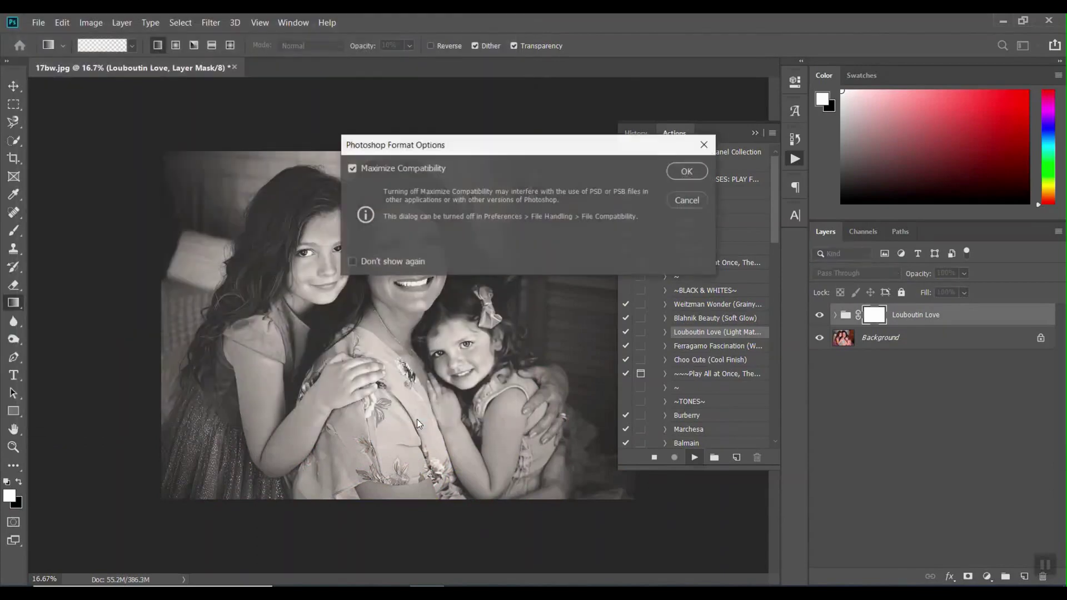
pyautogui.click(687, 171)
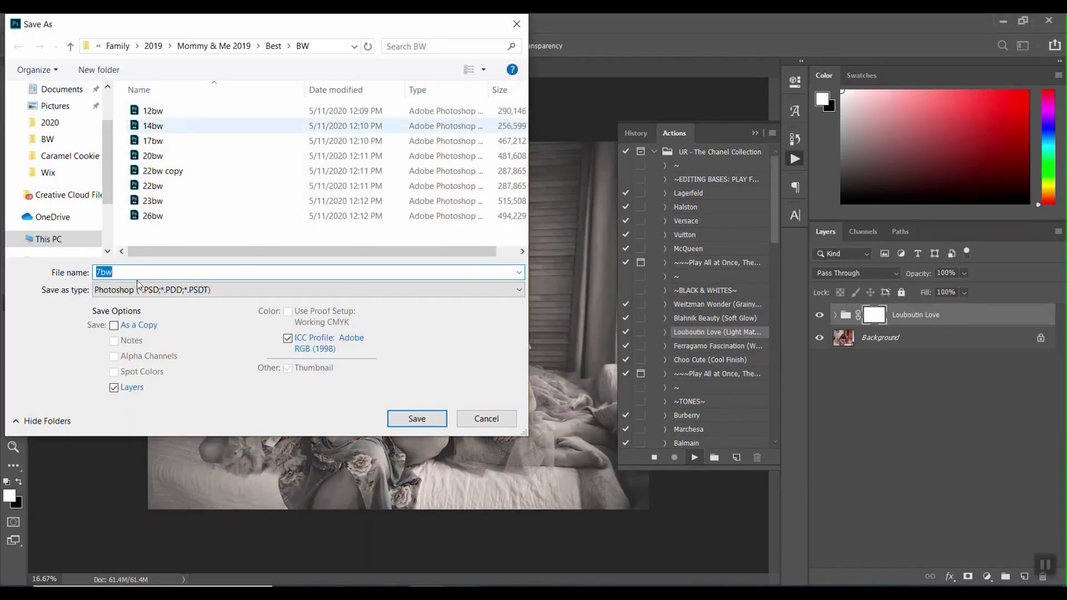
pyautogui.click(415, 419)
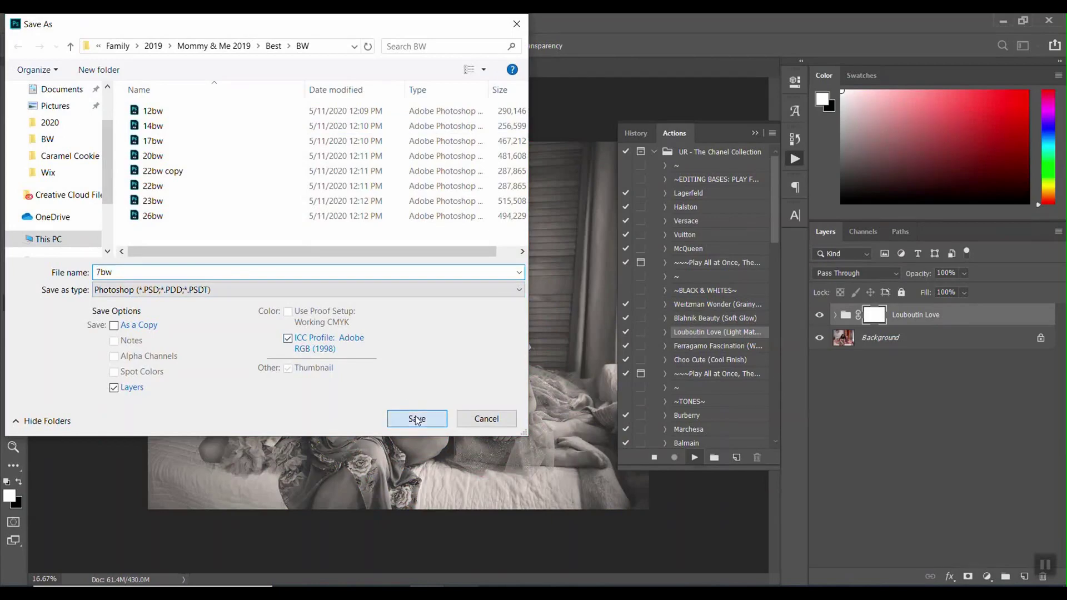
pyautogui.click(677, 177)
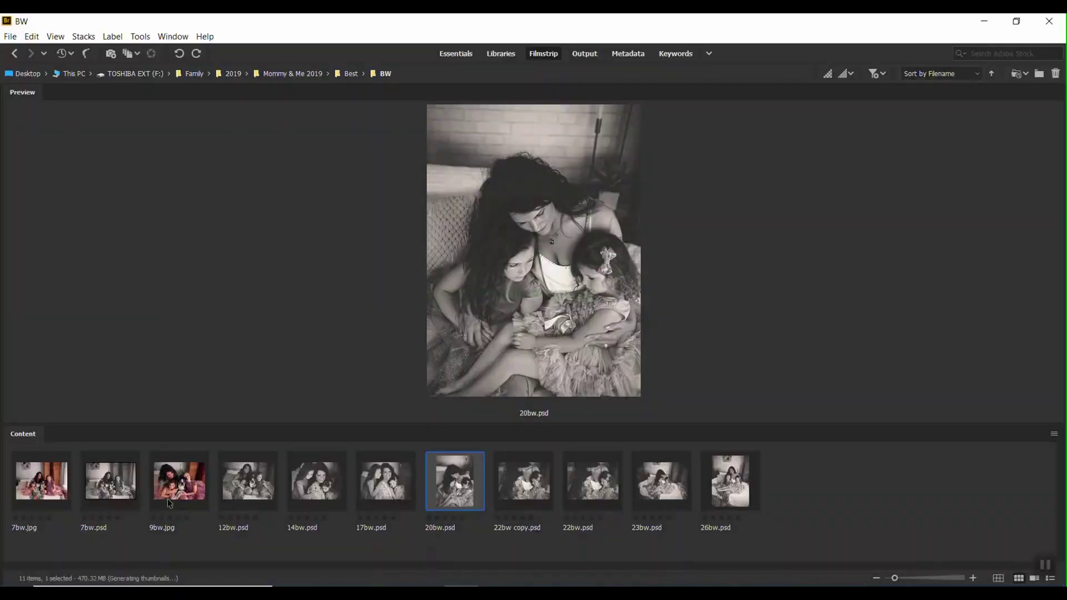
# - Delete the leftover colour 7bw.jpg from the BW folder in Bridge
pyautogui.click(185, 481)
pyautogui.keyDown('ctrl'); pyautogui.click(36, 488); pyautogui.keyUp('ctrl')
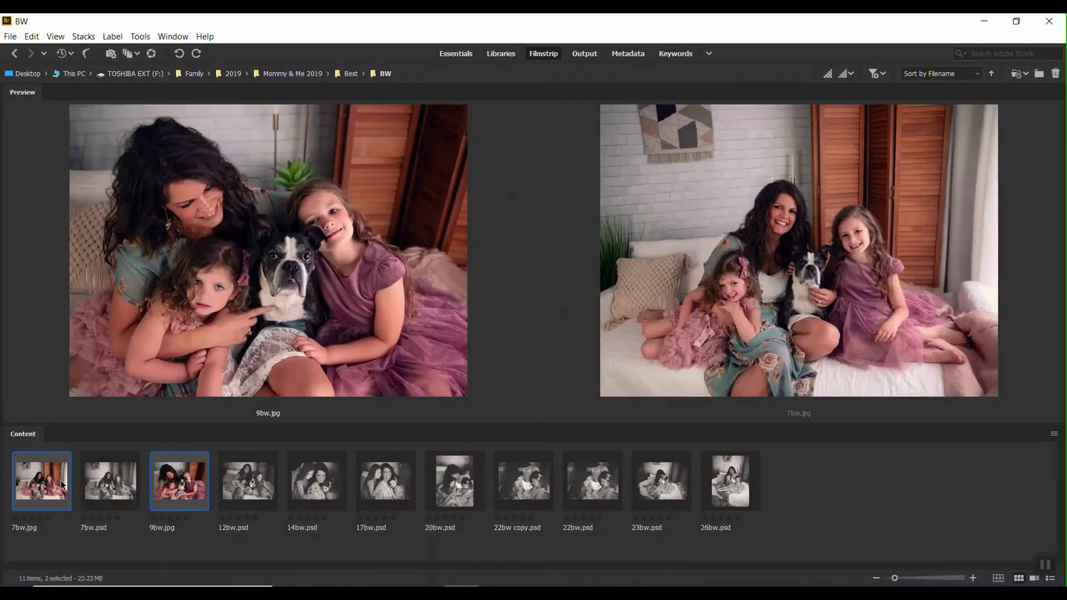
pyautogui.click(55, 486)
pyautogui.press('Delete')
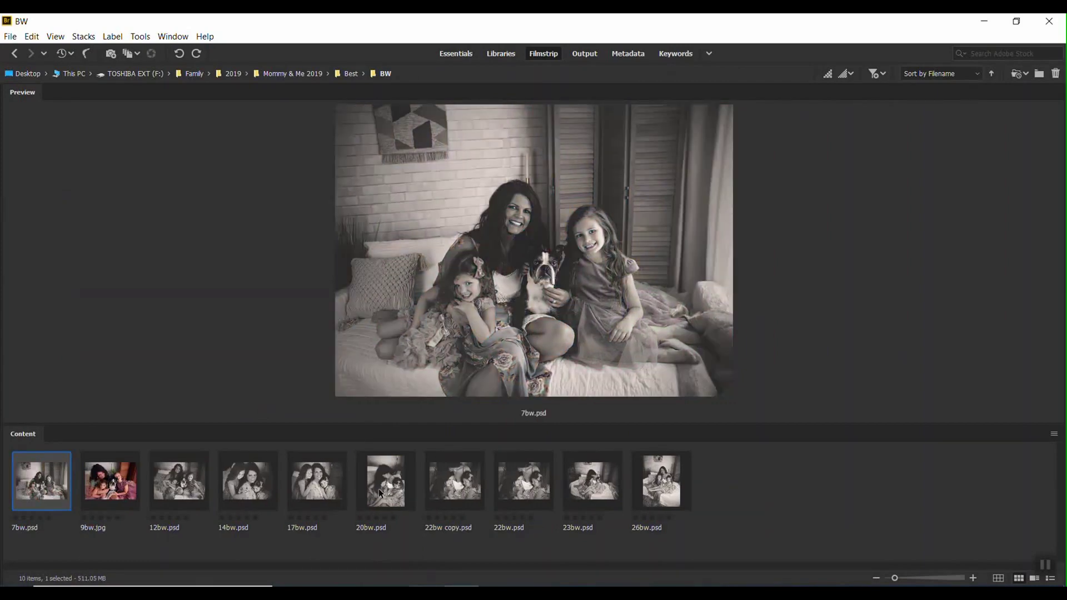
# - Compare the PSD previews and delete the duplicate 22bw copy.psd
pyautogui.click(300, 491)
pyautogui.click(380, 490)
pyautogui.click(457, 475)
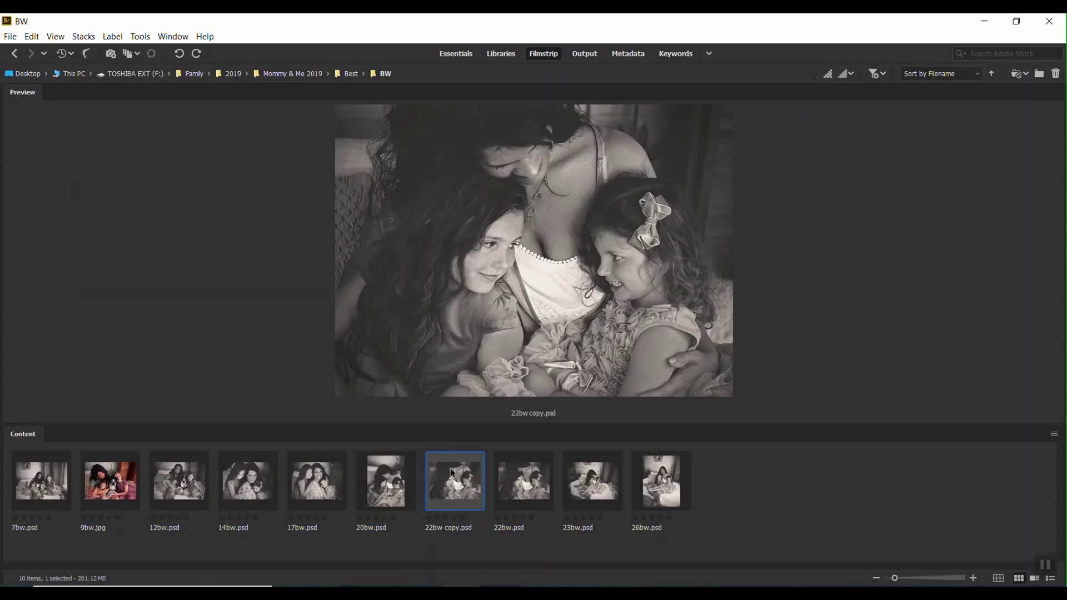
pyautogui.click(531, 479)
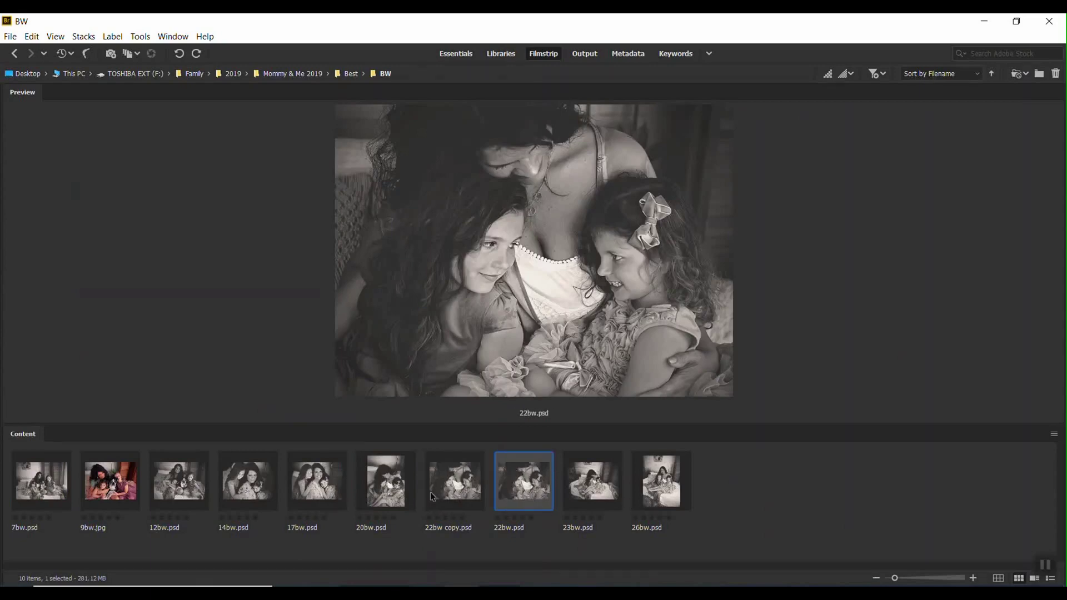
pyautogui.click(450, 490)
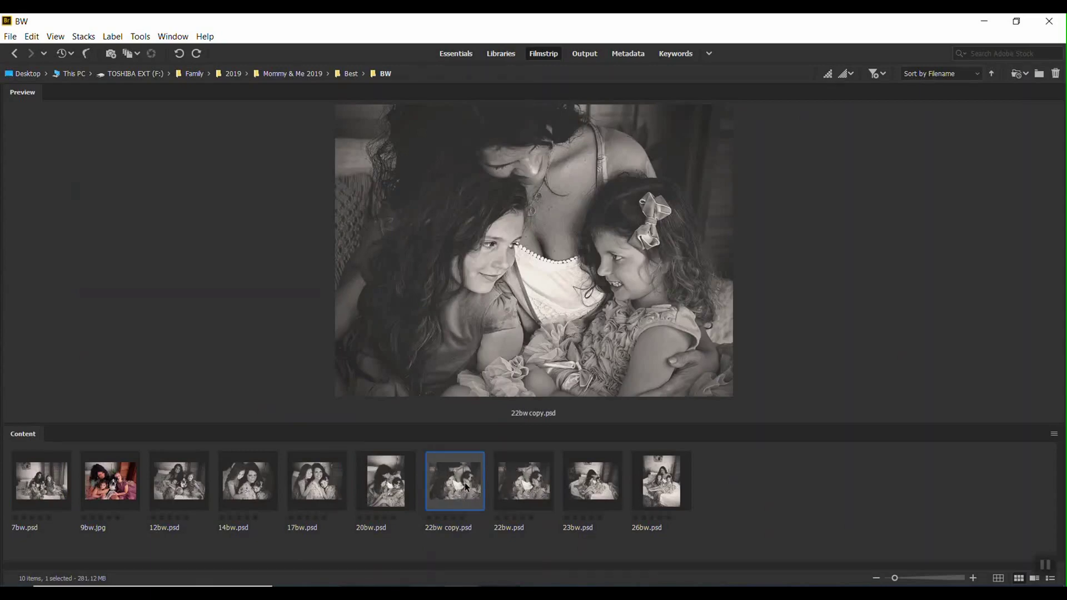
pyautogui.press('Delete')
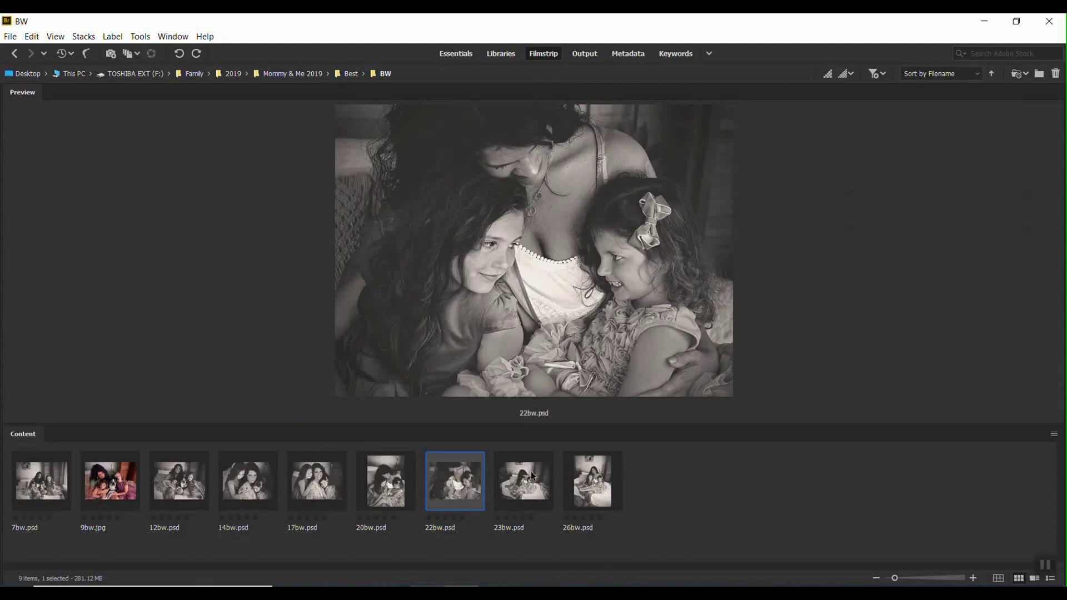
pyautogui.click(524, 485)
pyautogui.click(579, 492)
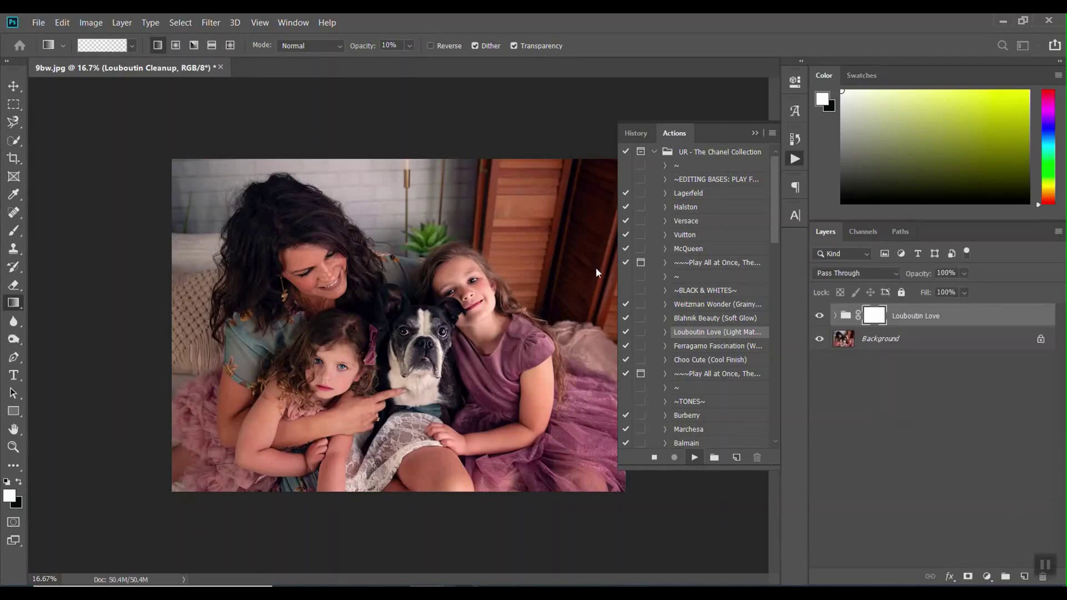
# - Run the black-and-white action on 9bw and save it as 9bw.psd with maximum compatibility
pyautogui.hotkey('ctrl', 'shift', 's')
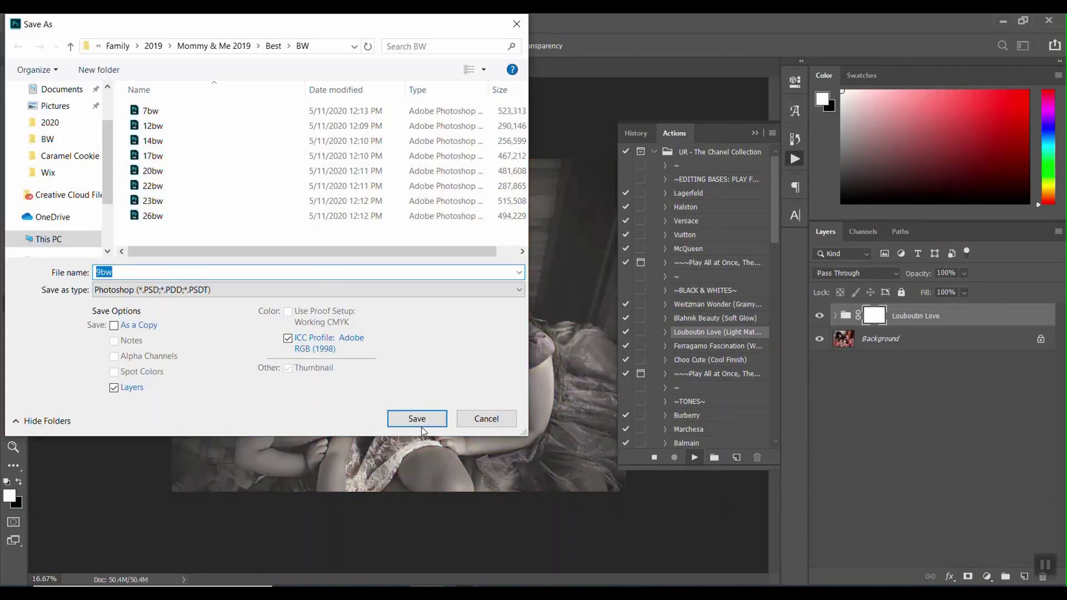
pyautogui.click(418, 418)
pyautogui.click(687, 172)
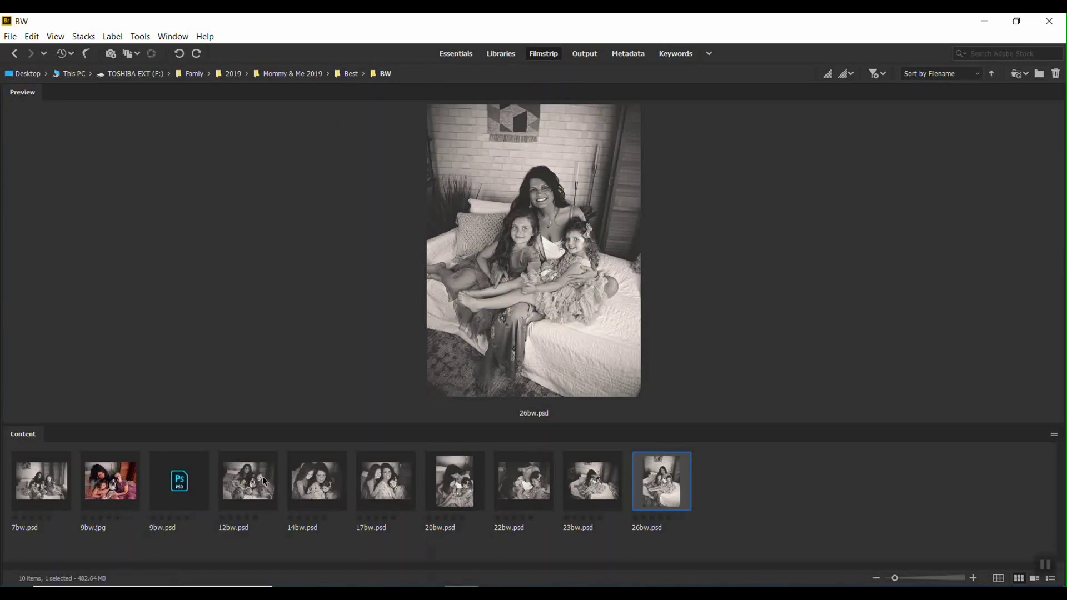
# - Refresh the BW folder and delete the colour 9bw.jpg
pyautogui.click(14, 53)
pyautogui.click(30, 53)
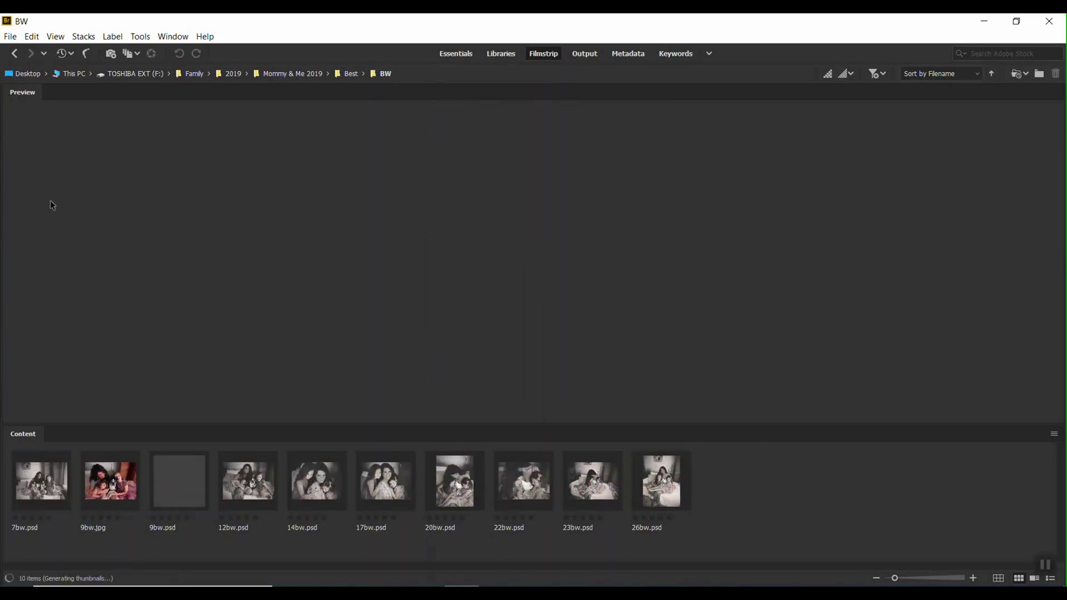
pyautogui.click(106, 484)
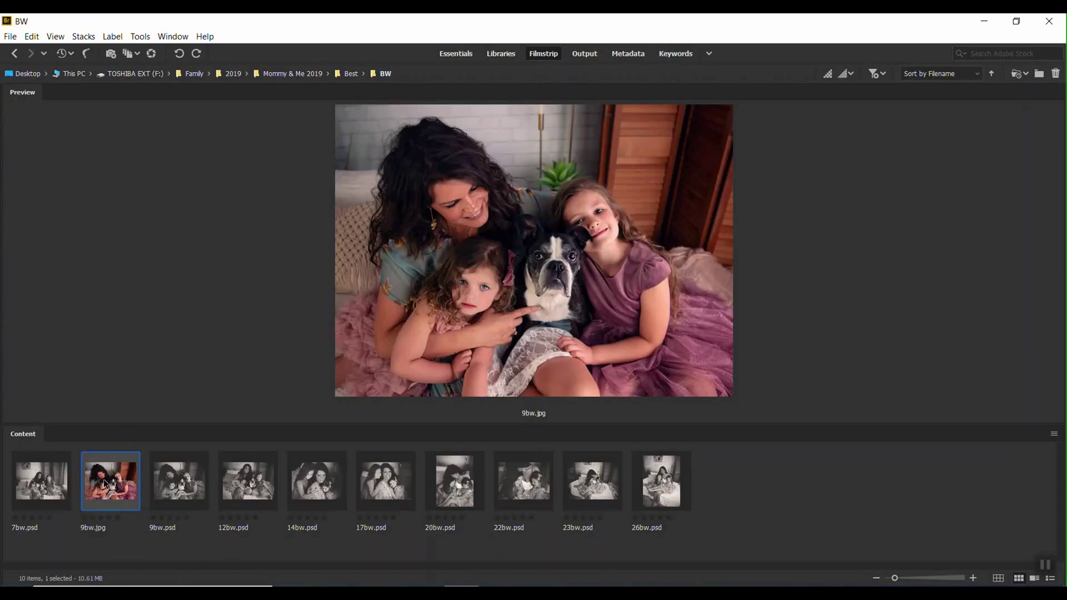
pyautogui.press('Delete')
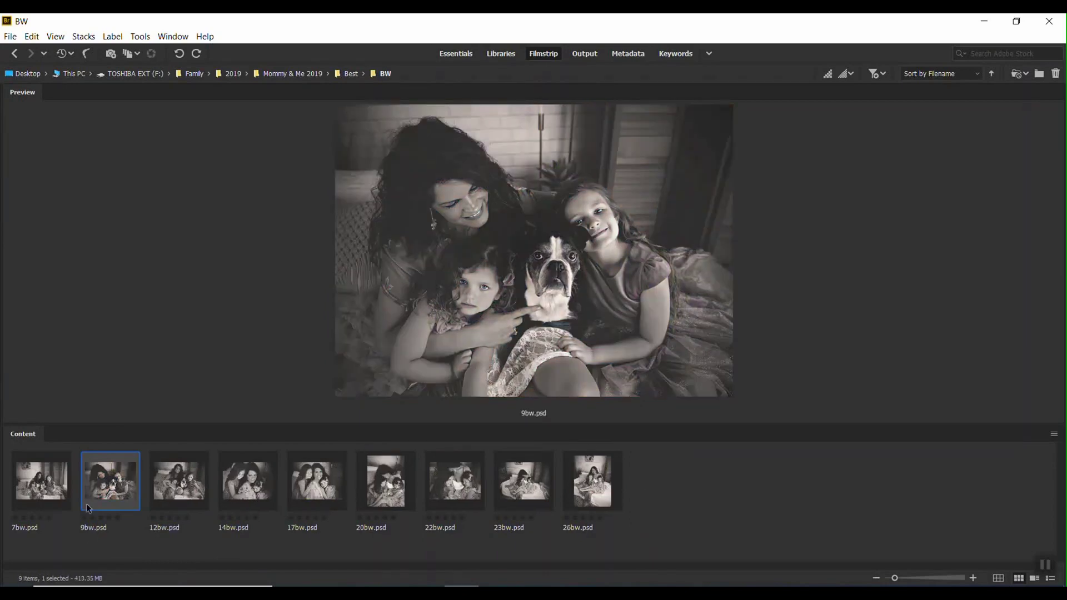
# - Preview each black-and-white PSD in turn, from 7bw.psd through 26bw.psd
pyautogui.press('Left')
pyautogui.click(117, 484)
pyautogui.click(160, 477)
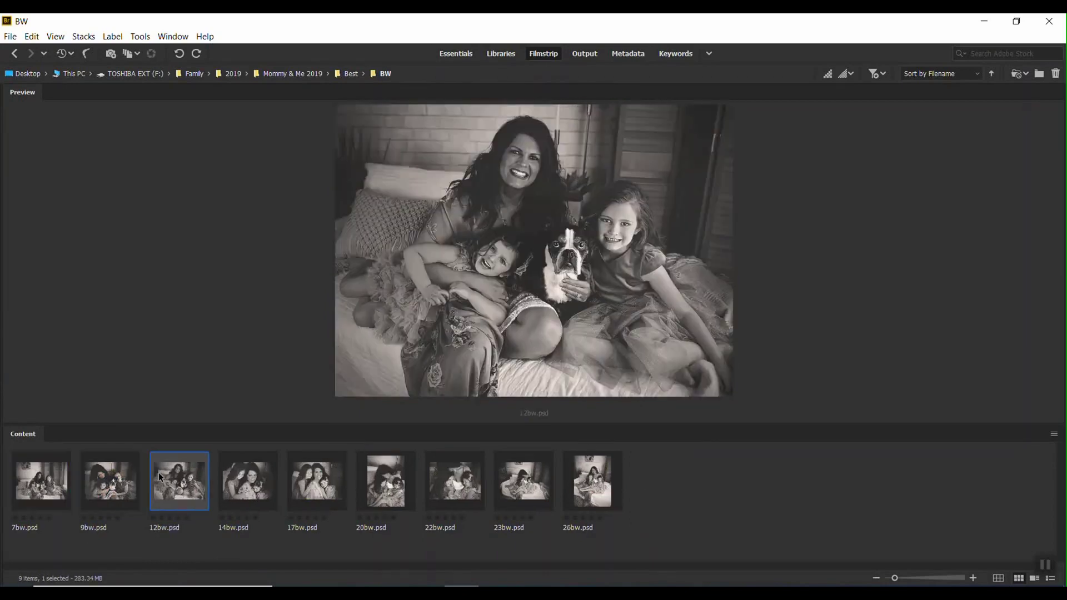
pyautogui.click(227, 488)
pyautogui.click(292, 490)
pyautogui.click(388, 482)
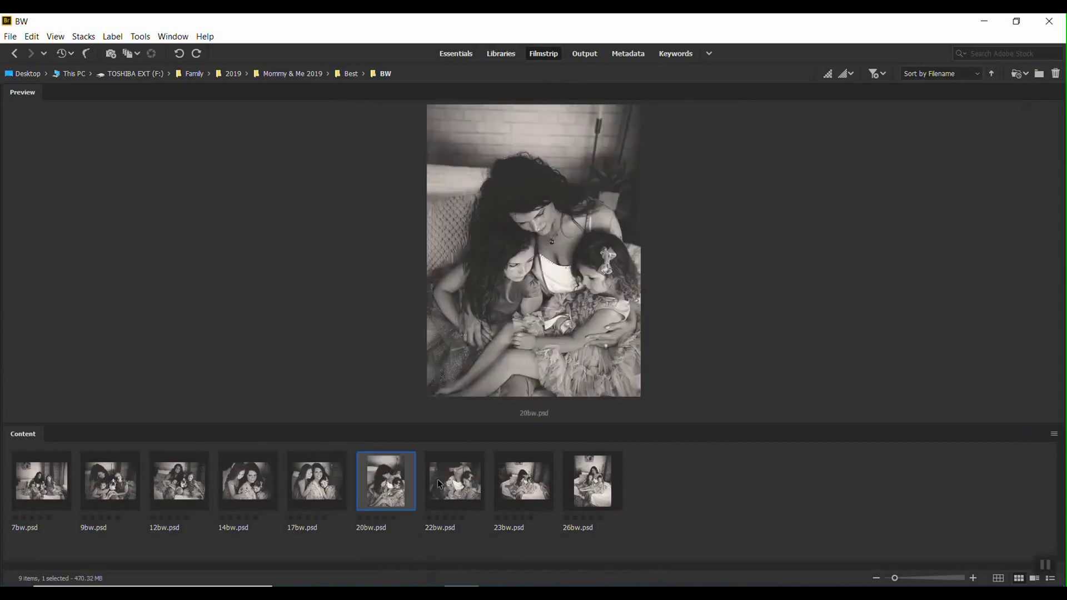
pyautogui.click(475, 485)
pyautogui.click(537, 480)
pyautogui.click(615, 470)
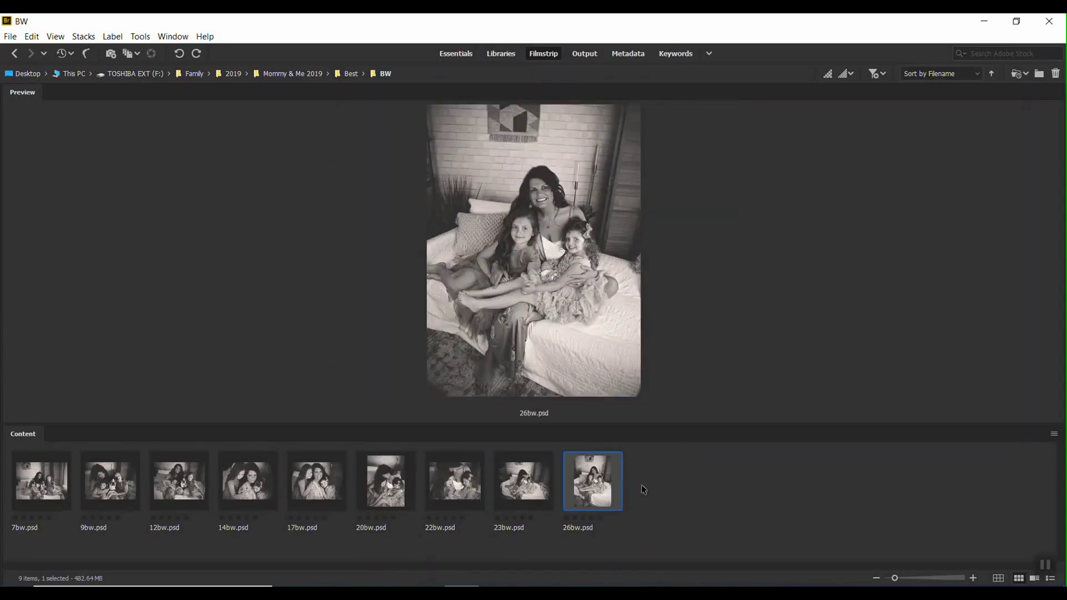